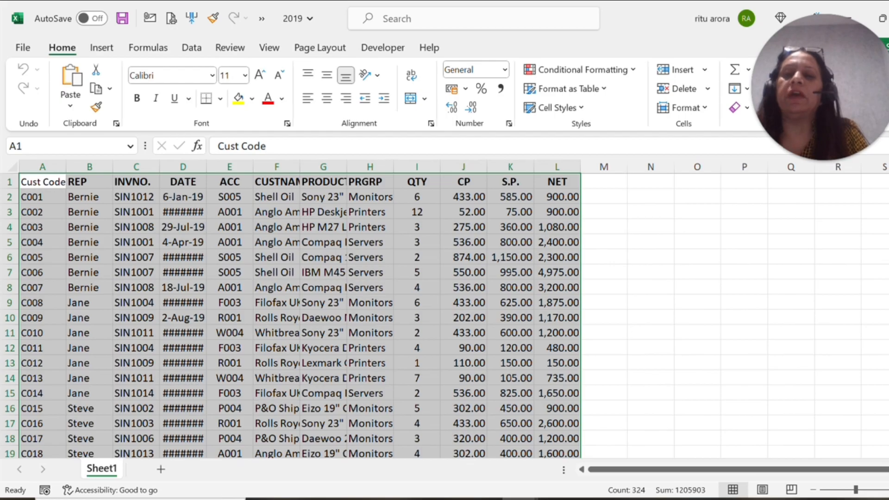
# Step: Review the column headers from Cust Code to NET in the 2019 sales sheet
pyautogui.click(43, 182)
pyautogui.click(89, 182)
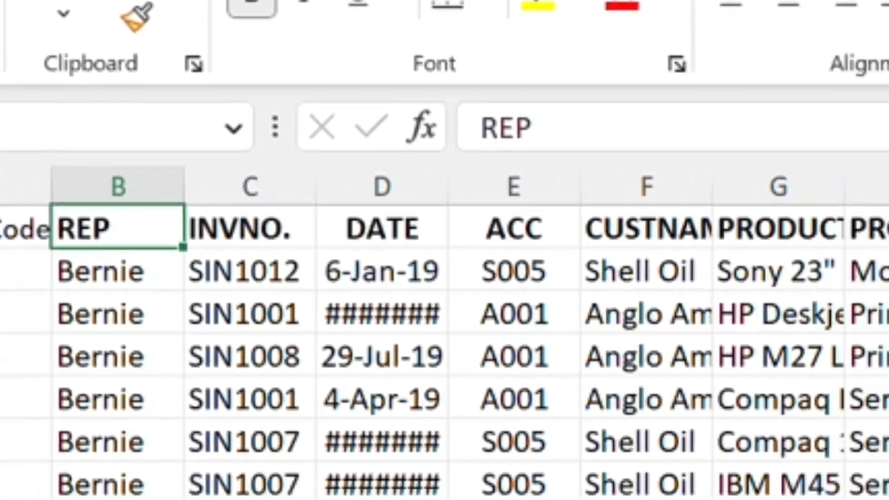
pyautogui.click(250, 229)
pyautogui.click(383, 229)
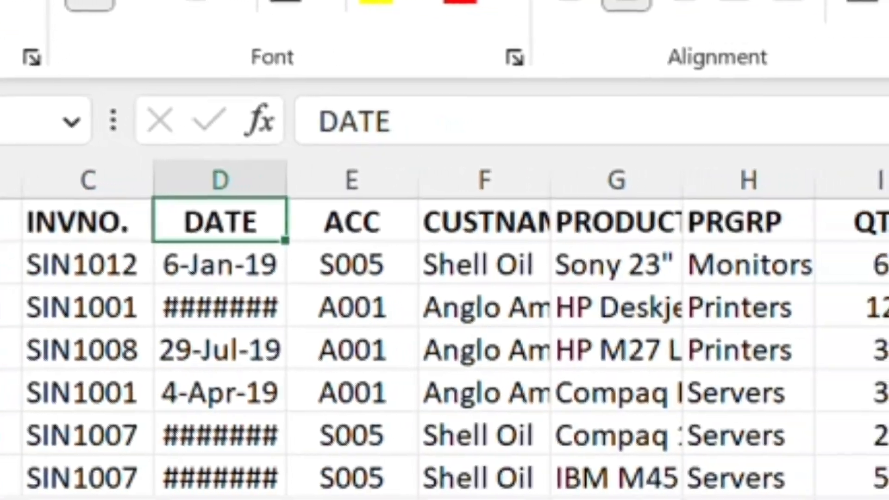
pyautogui.click(514, 229)
pyautogui.click(433, 220)
pyautogui.click(565, 219)
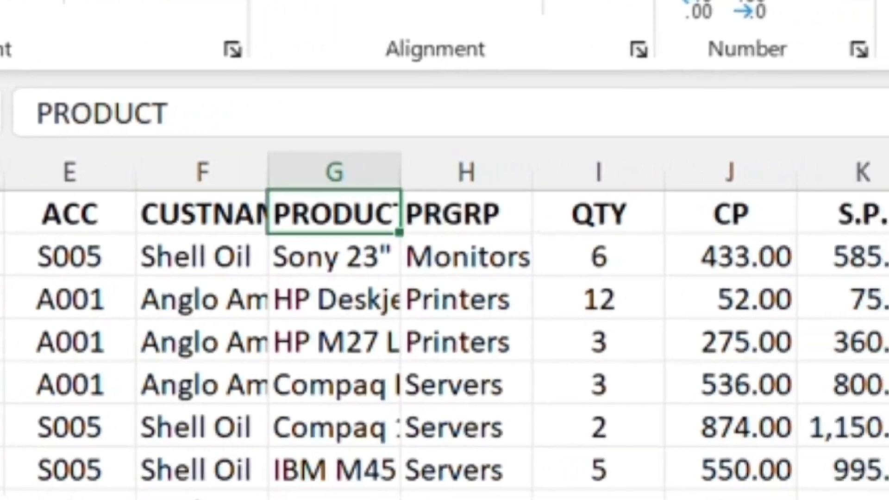
pyautogui.click(654, 212)
pyautogui.click(787, 212)
pyautogui.click(839, 209)
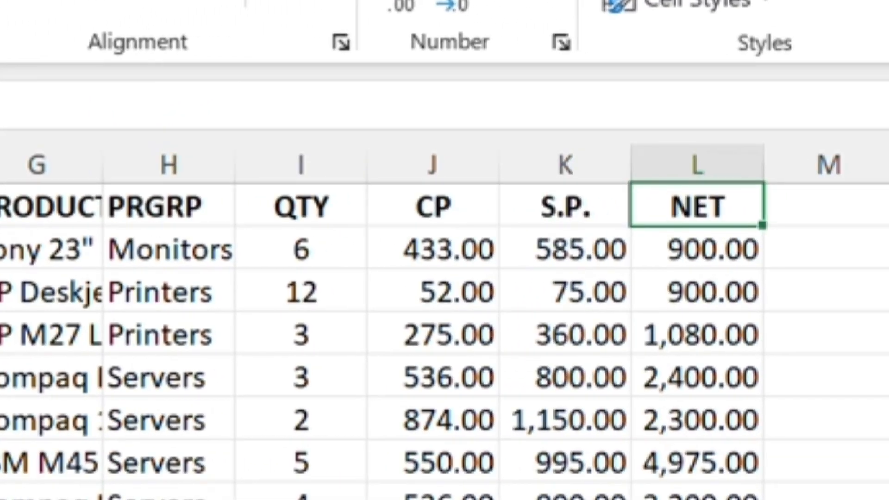
pyautogui.click(566, 377)
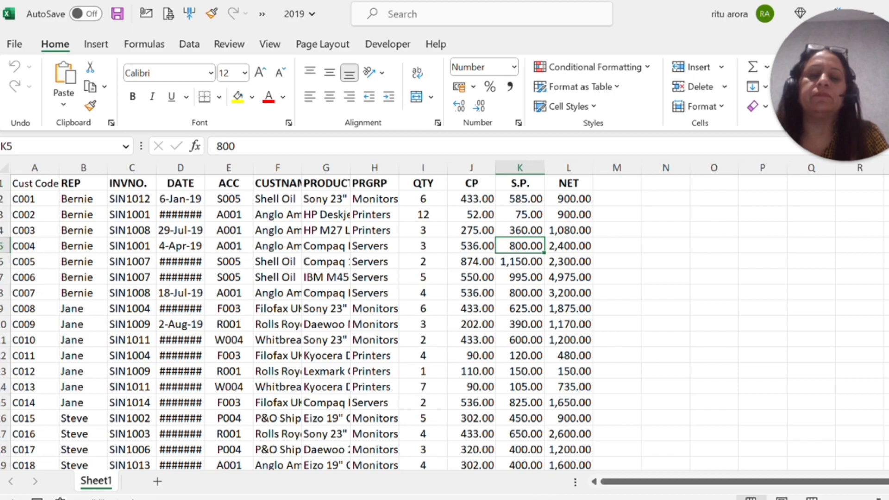
# Step: Switch to the blank Book1 workbook and select cell A1
pyautogui.click(509, 499)
pyautogui.click(602, 456)
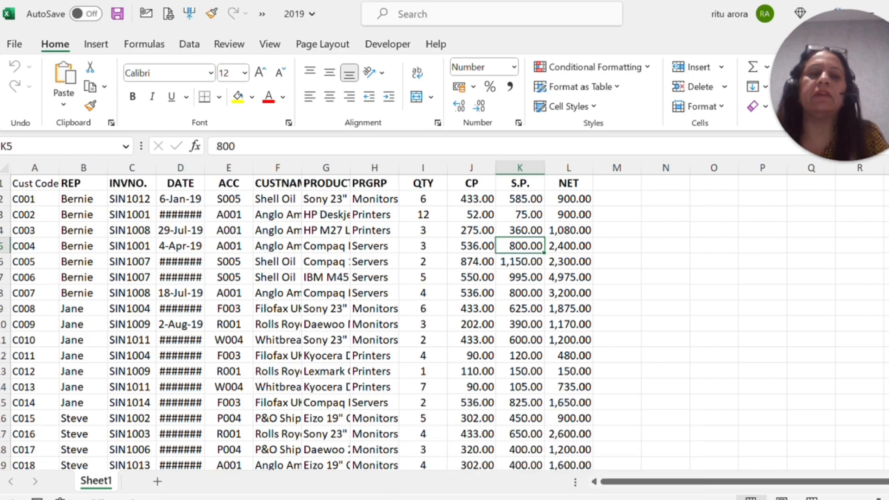
pyautogui.hotkey('alt', 'Tab')
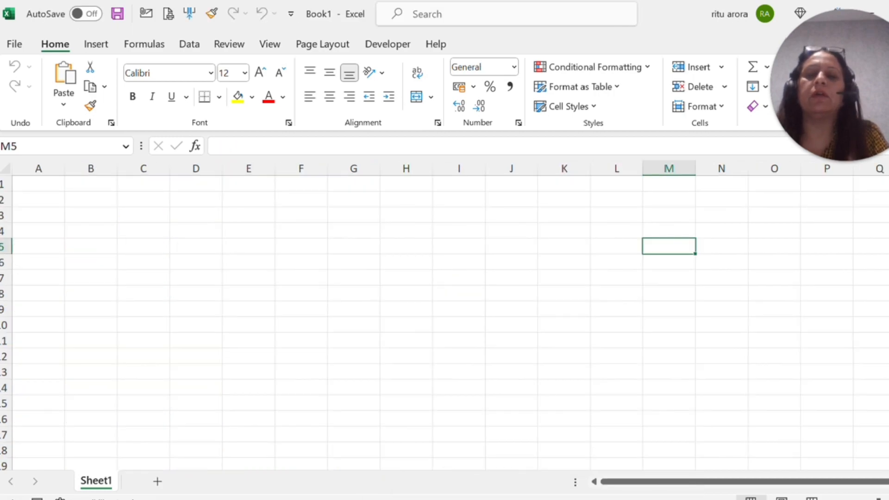
pyautogui.hotkey('ctrl', 'Home')
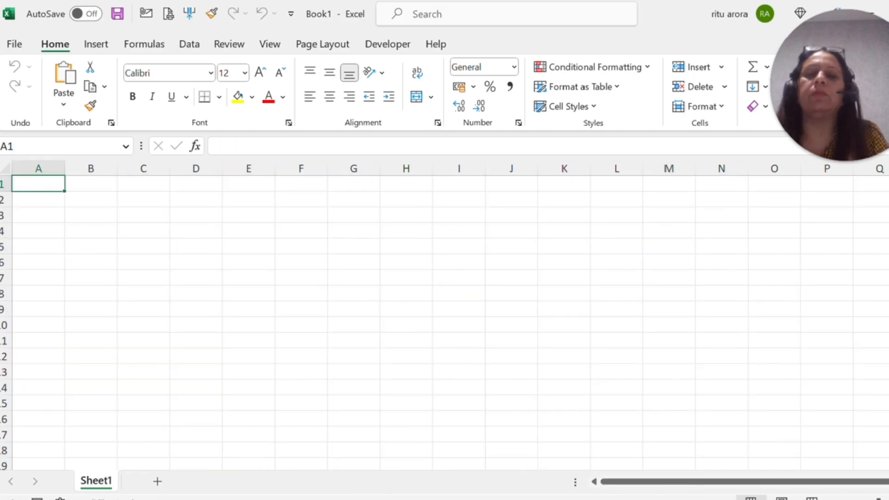
# Step: Start a data import from a folder, using the sales data folder on the Desktop as the source
pyautogui.click(191, 46)
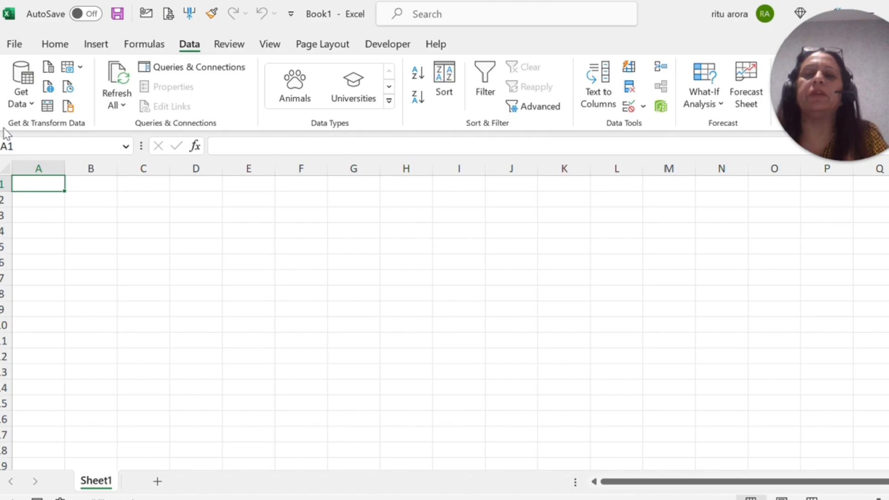
pyautogui.click(19, 103)
pyautogui.moveTo(42, 133)
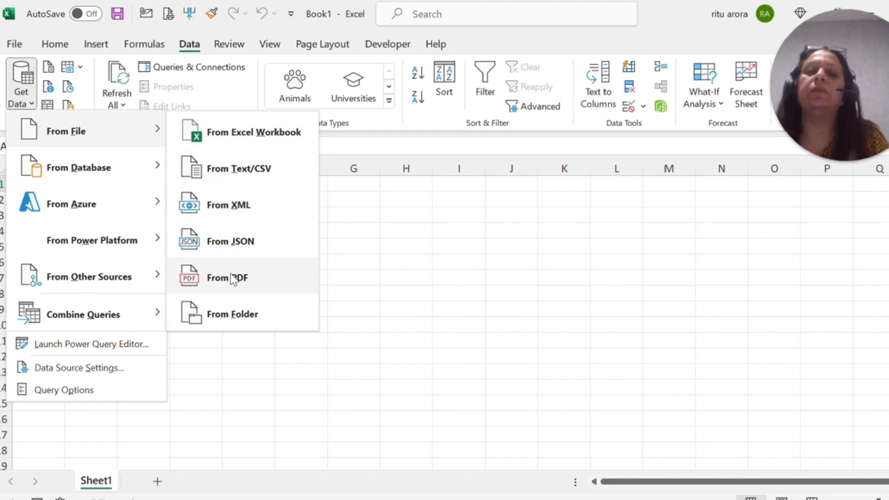
pyautogui.click(218, 319)
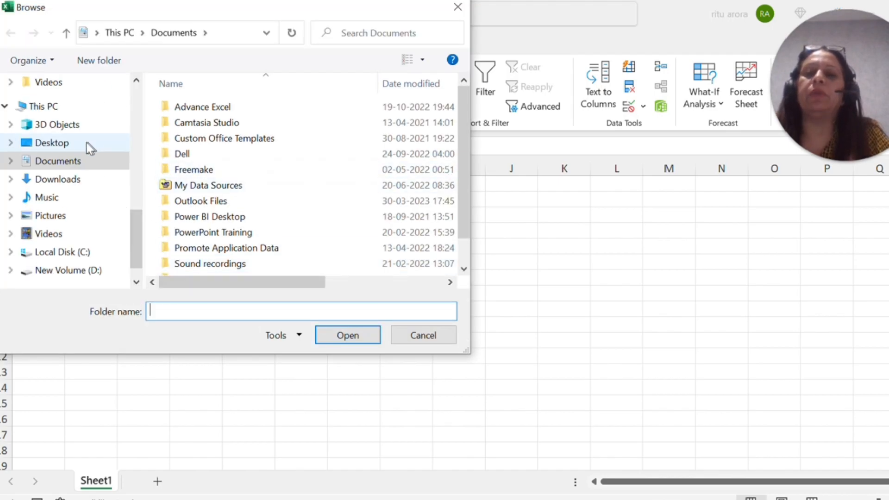
pyautogui.click(85, 143)
pyautogui.click(185, 142)
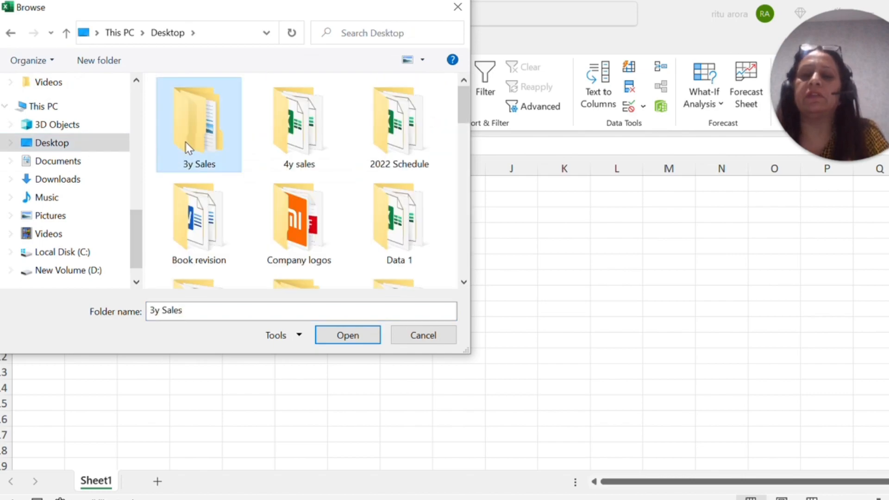
pyautogui.press('s')
pyautogui.press('Return')
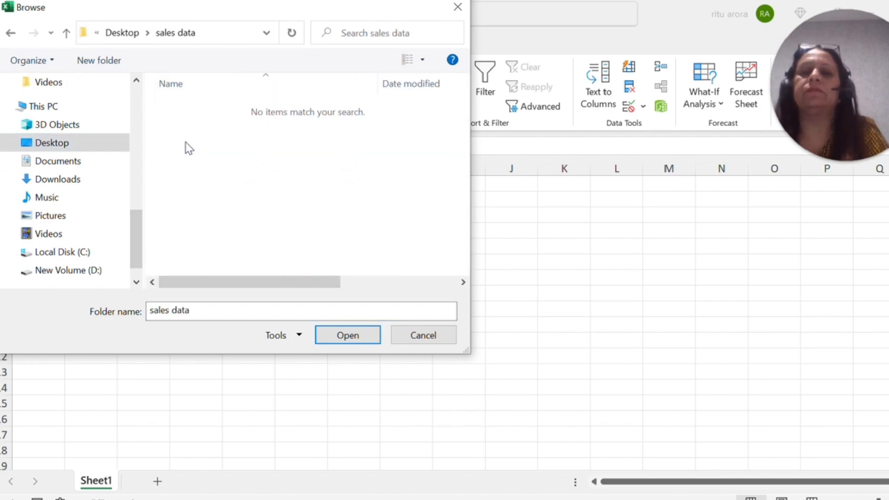
pyautogui.click(351, 336)
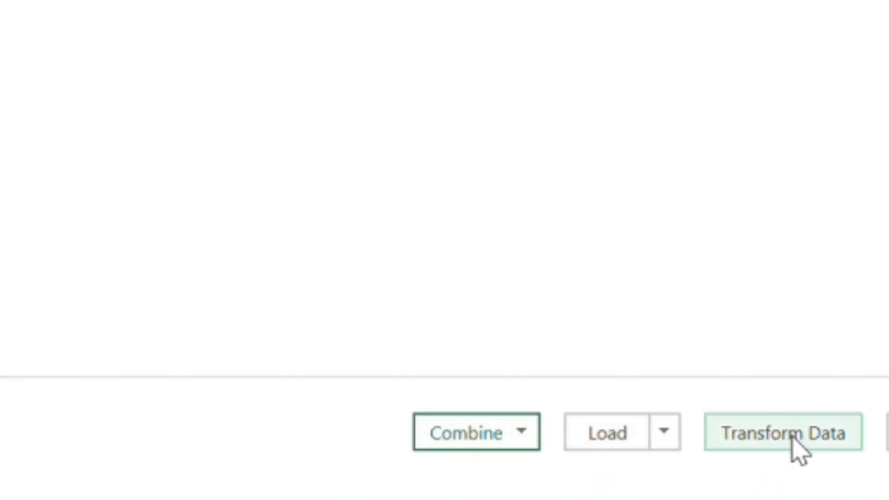
# Step: Combine and load the folder's files, extracting Sheet1 from each with the first file as sample
pyautogui.click(526, 437)
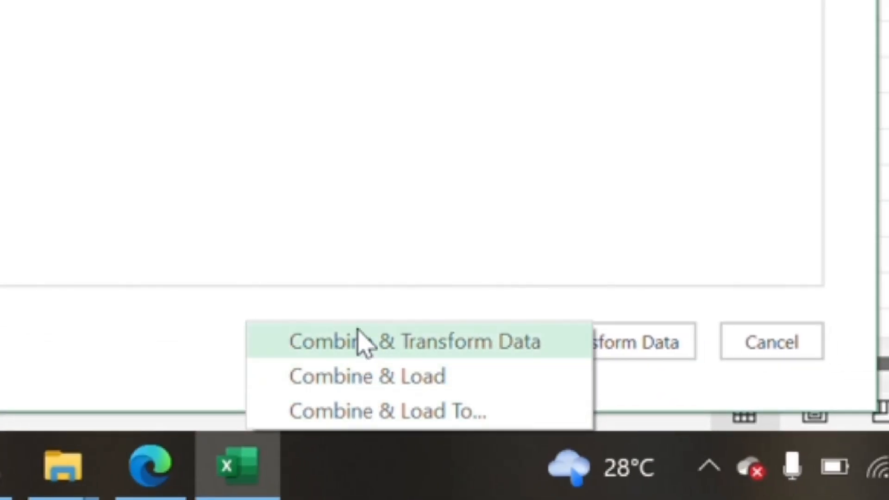
pyautogui.click(363, 378)
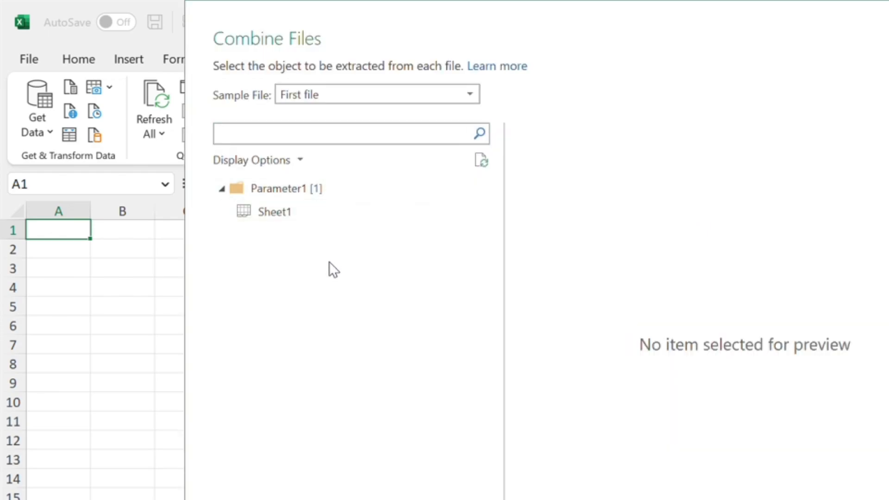
pyautogui.click(248, 213)
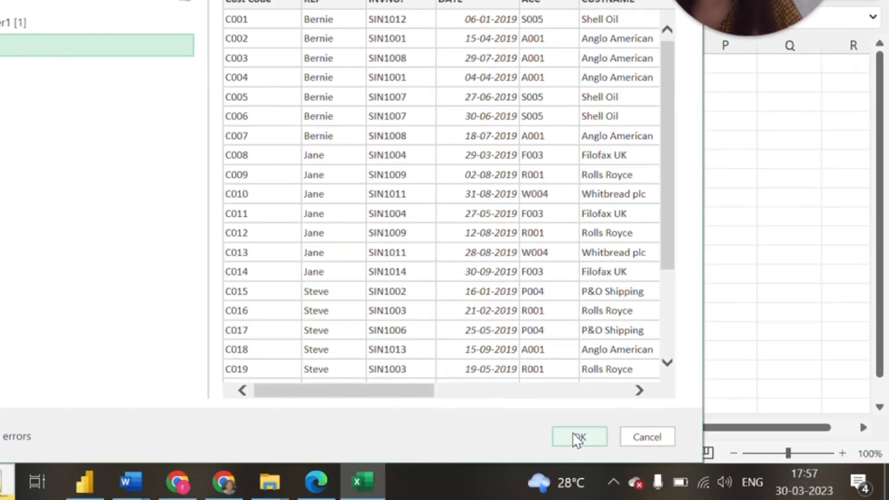
pyautogui.click(573, 433)
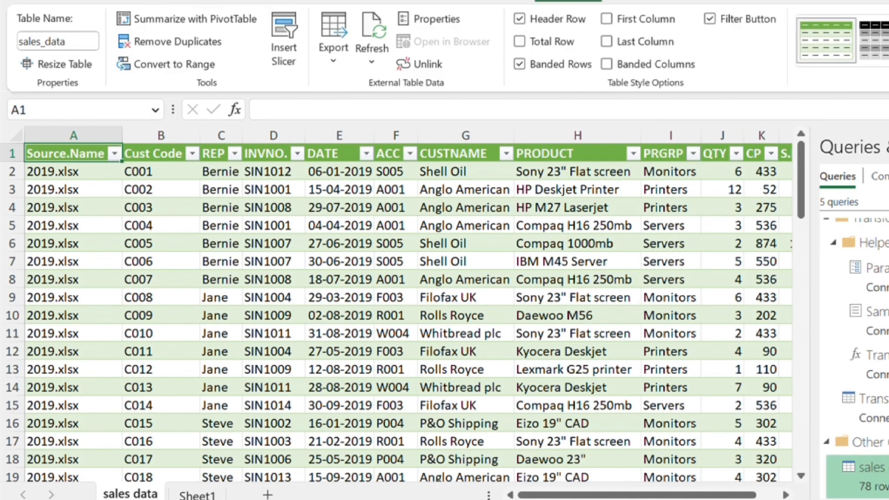
# Step: Examine the combined table's Source.Name column, including its filter list of source files and its last row
pyautogui.click(74, 135)
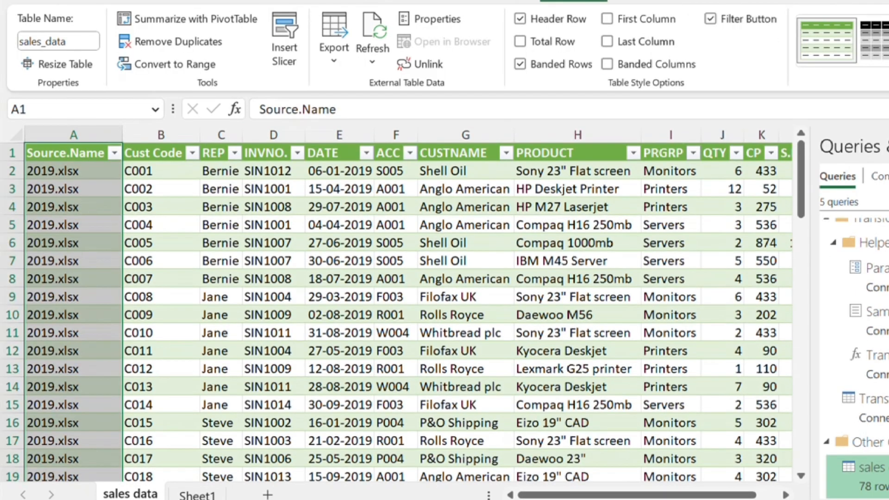
pyautogui.click(73, 172)
pyautogui.click(74, 135)
pyautogui.click(74, 171)
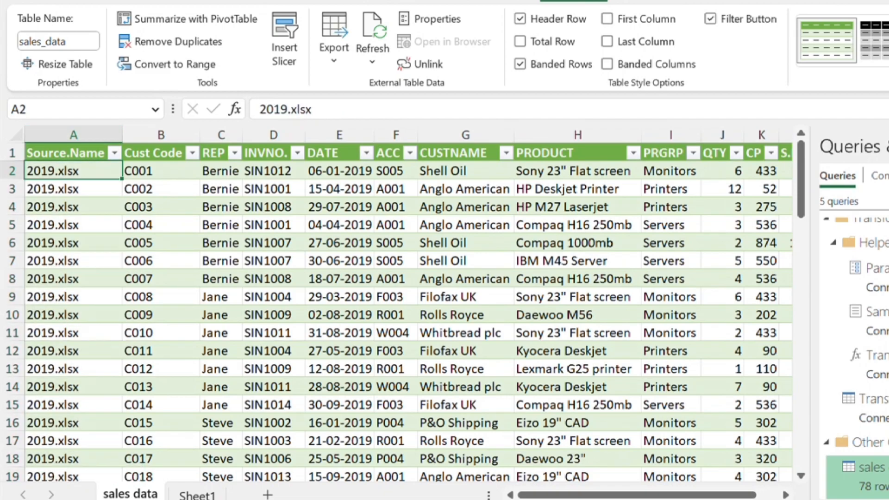
pyautogui.click(67, 153)
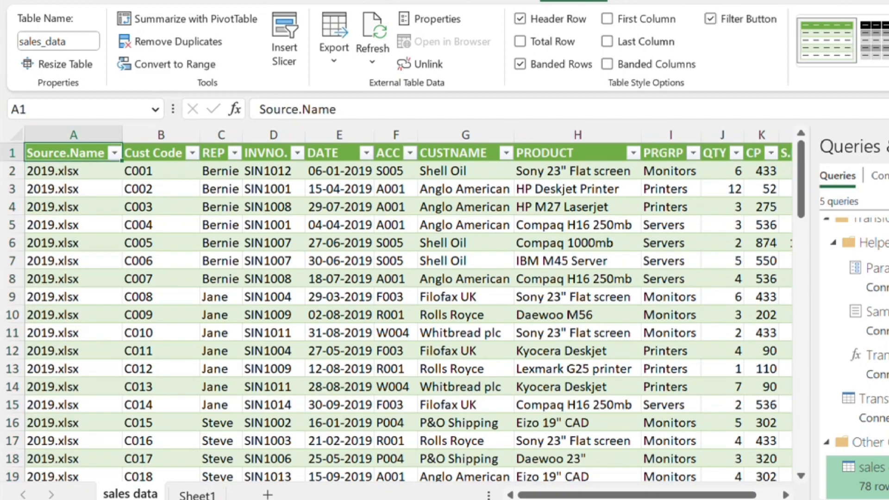
pyautogui.click(114, 153)
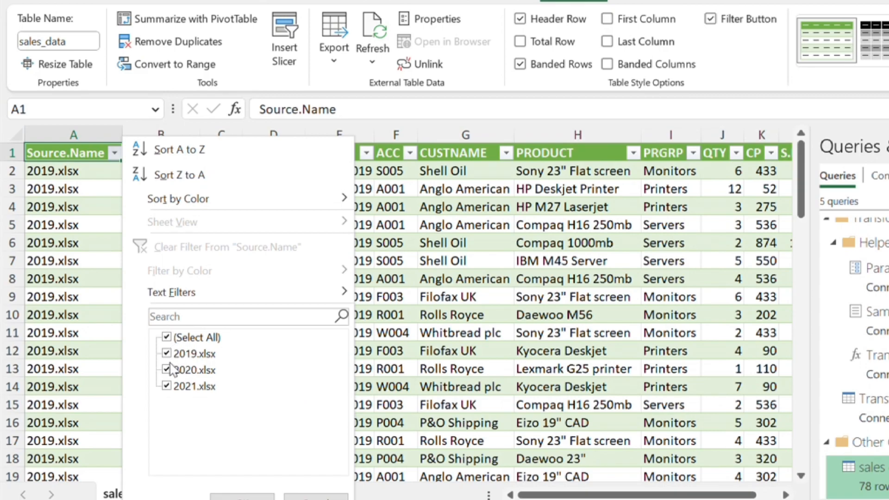
pyautogui.click(241, 495)
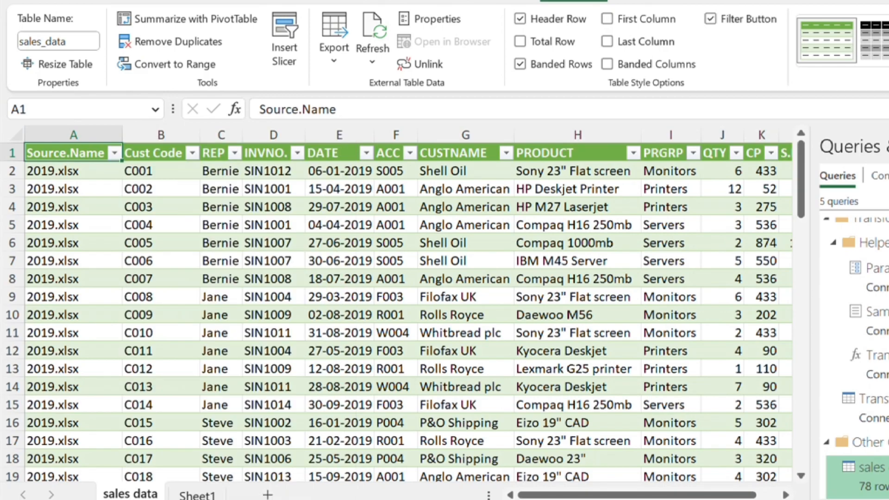
pyautogui.click(73, 171)
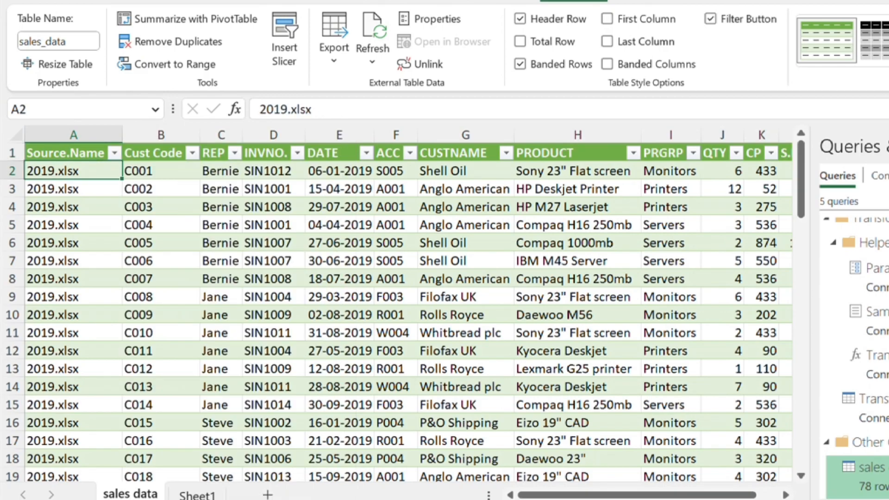
pyautogui.hotkey('ctrl', 'Down')
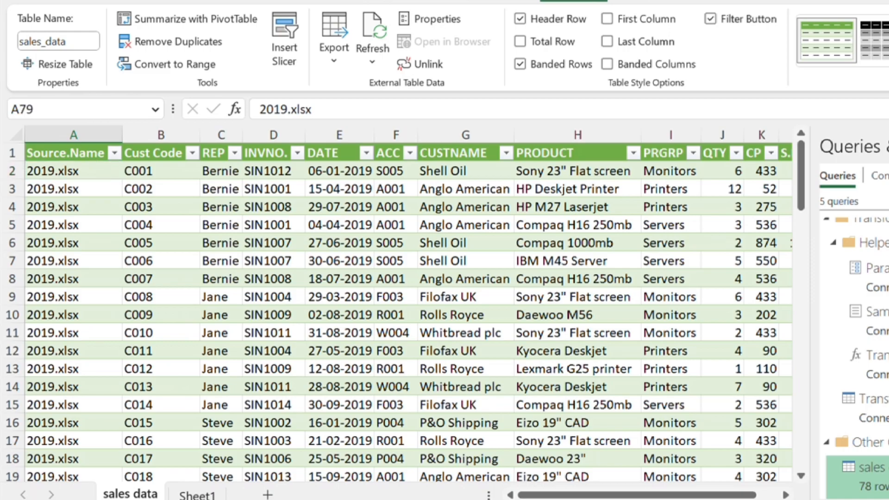
pyautogui.hotkey('ctrl', 'Up')
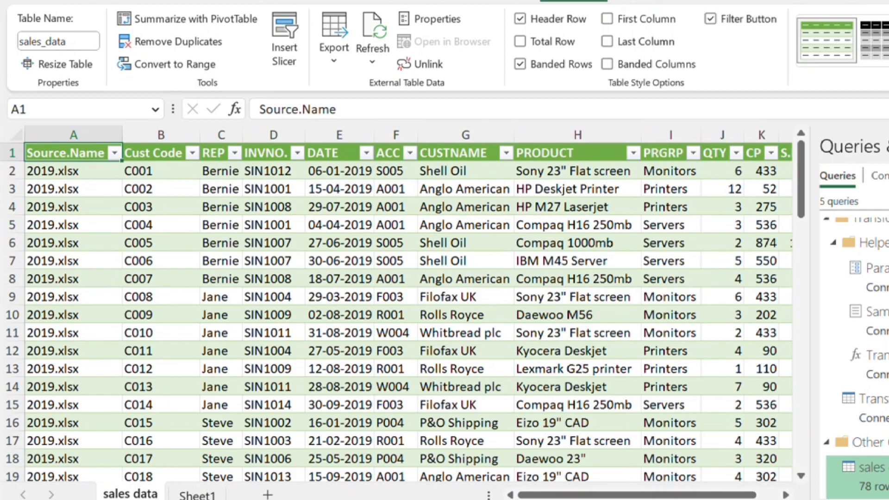
# Step: Switch to File Explorer, duplicate the 2021 workbook in the sales data folder and rename the copy 2022
pyautogui.click(597, 445)
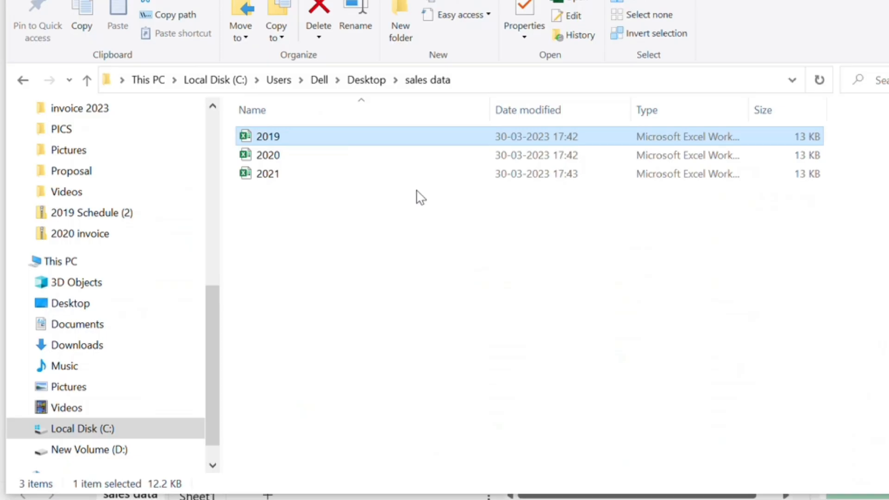
pyautogui.click(254, 180)
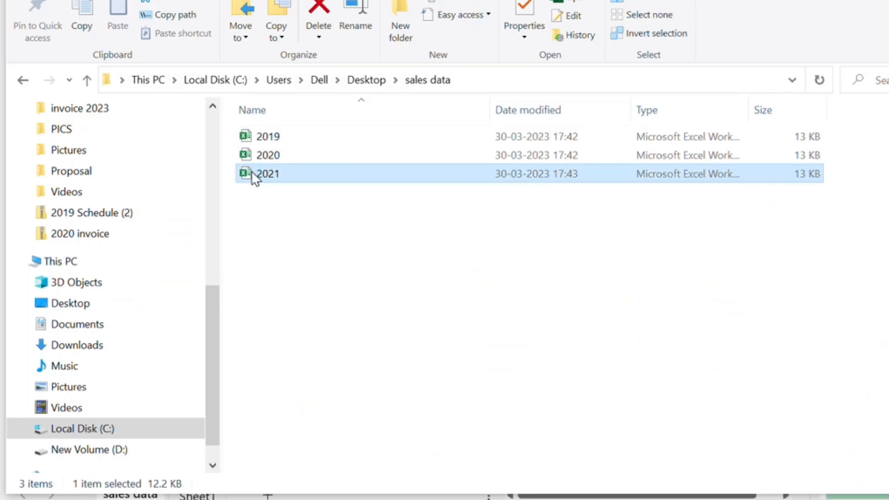
pyautogui.hotkey('ctrl', 'c')
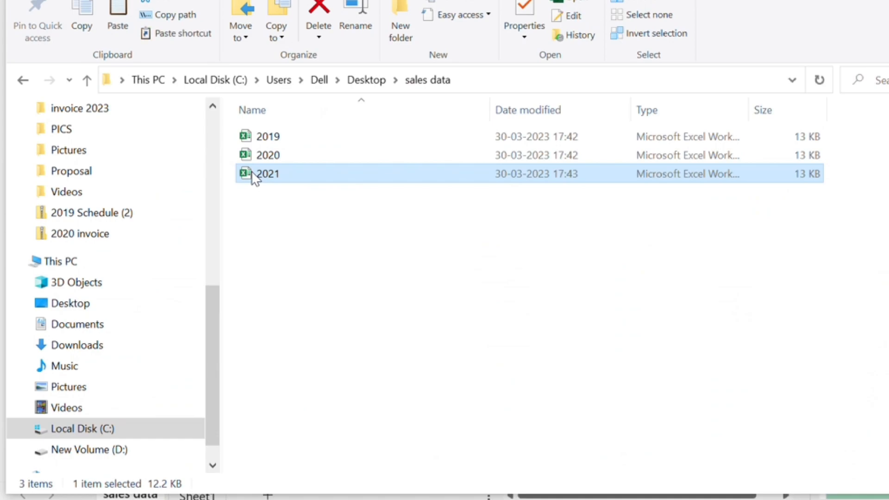
pyautogui.hotkey('ctrl', 'v')
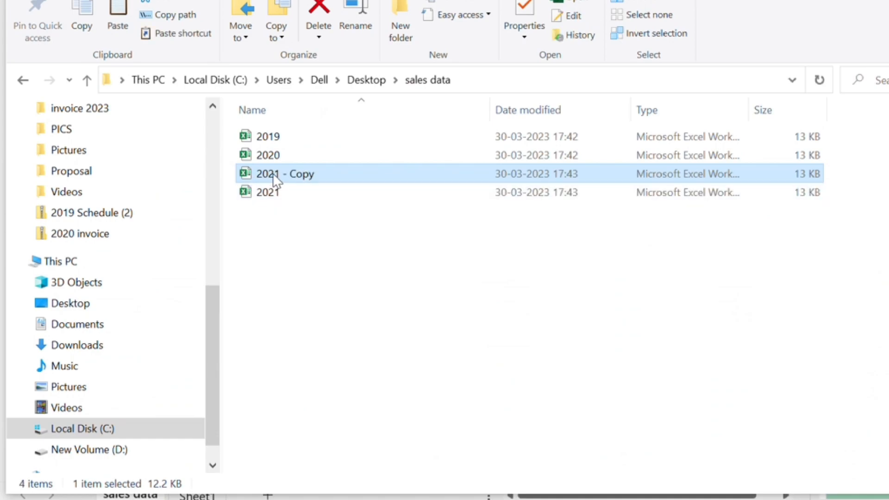
pyautogui.press('F2')
pyautogui.write('2022')
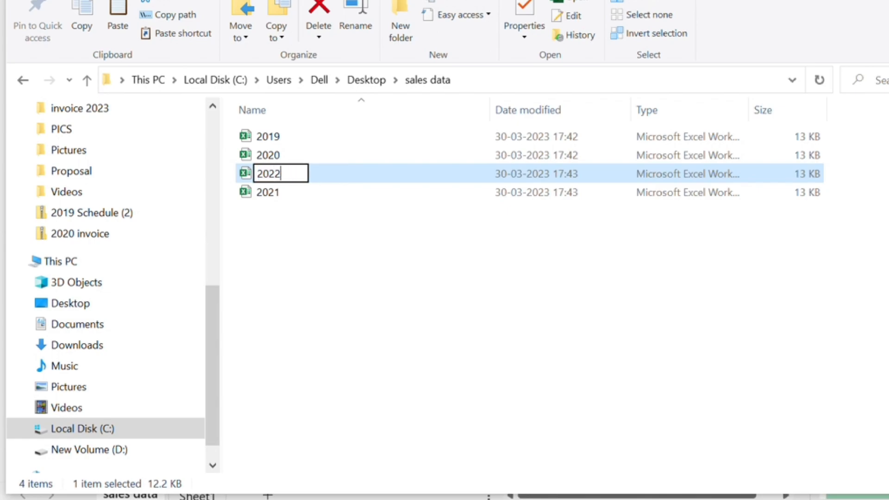
pyautogui.press('Return')
pyautogui.click(332, 242)
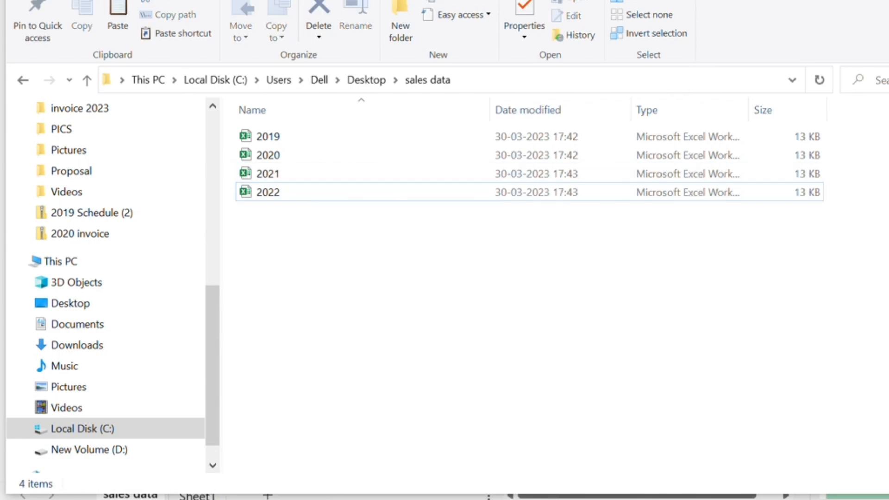
# Step: Switch back to the Excel workbook and run Refresh All to bring the new 2022 file into the combined sales table
pyautogui.hotkey('alt', 'Tab')
pyautogui.click(339, 207)
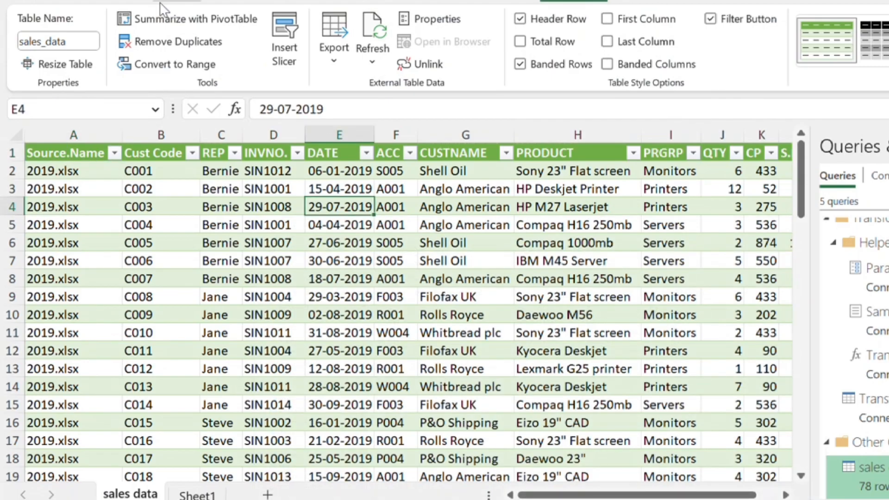
pyautogui.click(234, 1)
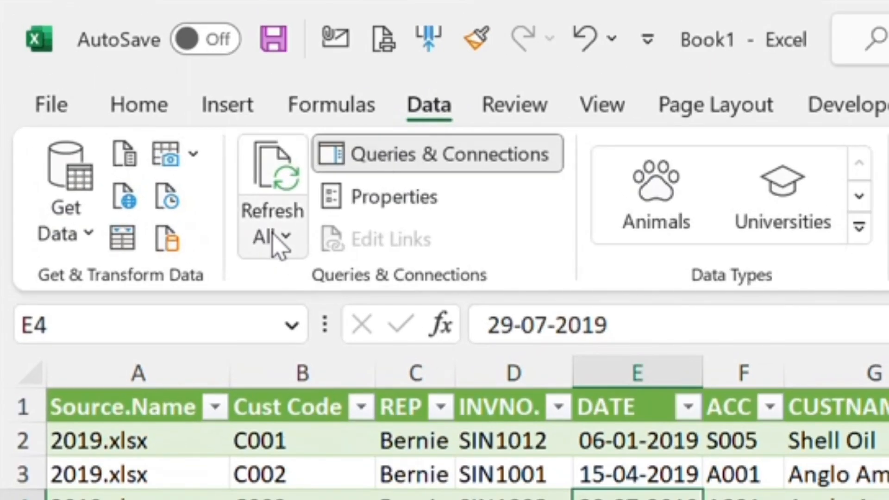
pyautogui.click(274, 236)
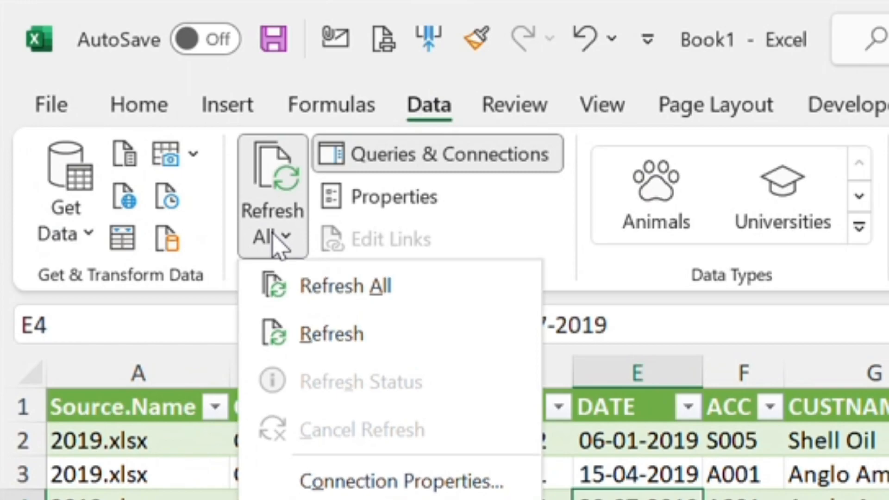
pyautogui.click(278, 284)
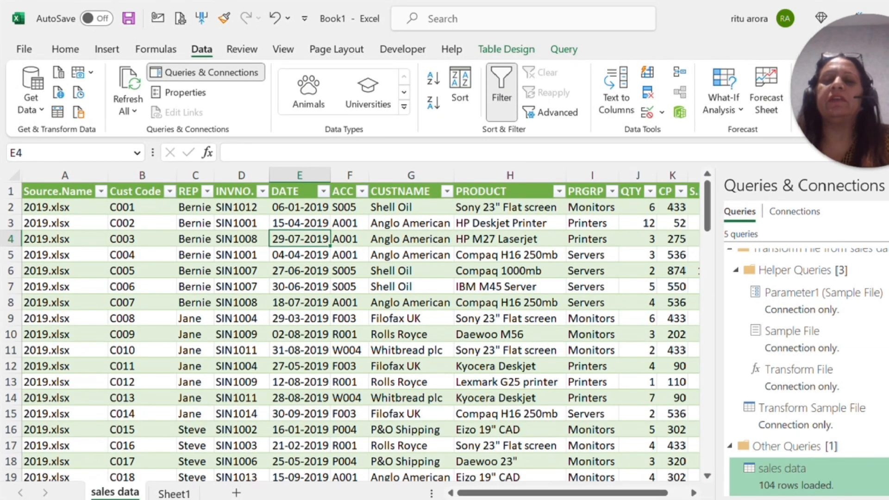
# Step: Check the Source.Name column's filter list for the 2022 source file, then close it without filtering
pyautogui.click(101, 191)
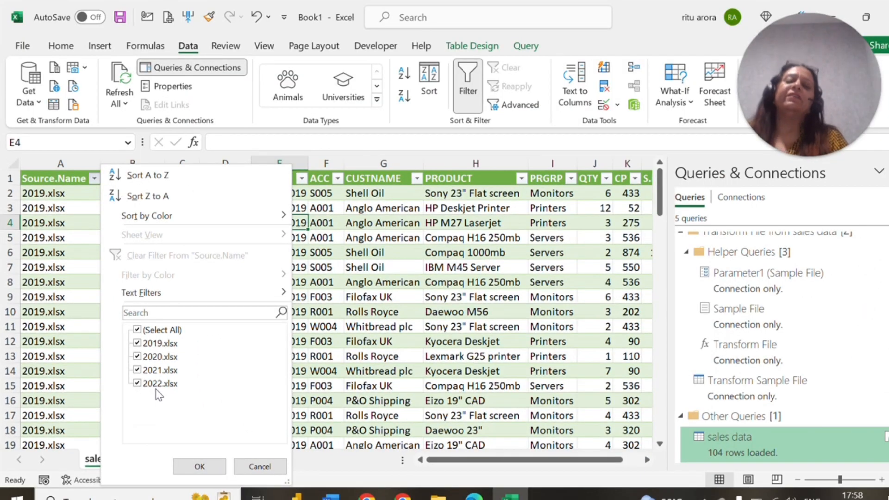
pyautogui.click(251, 470)
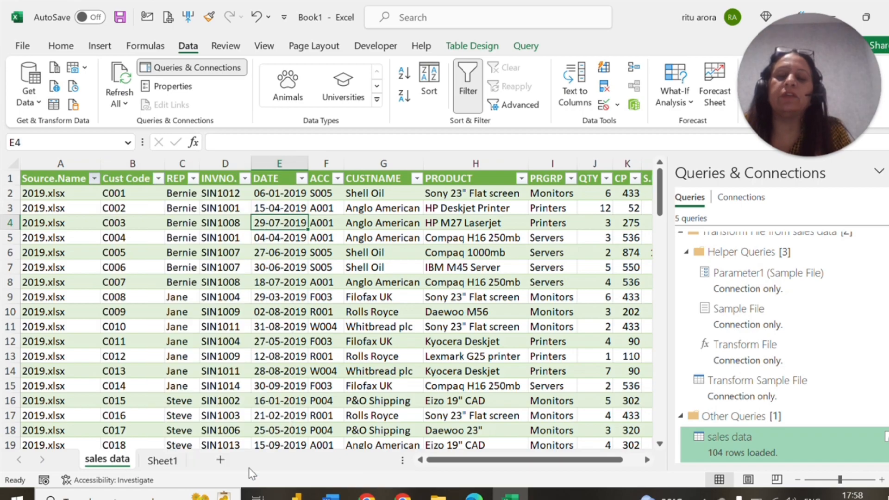
pyautogui.click(326, 342)
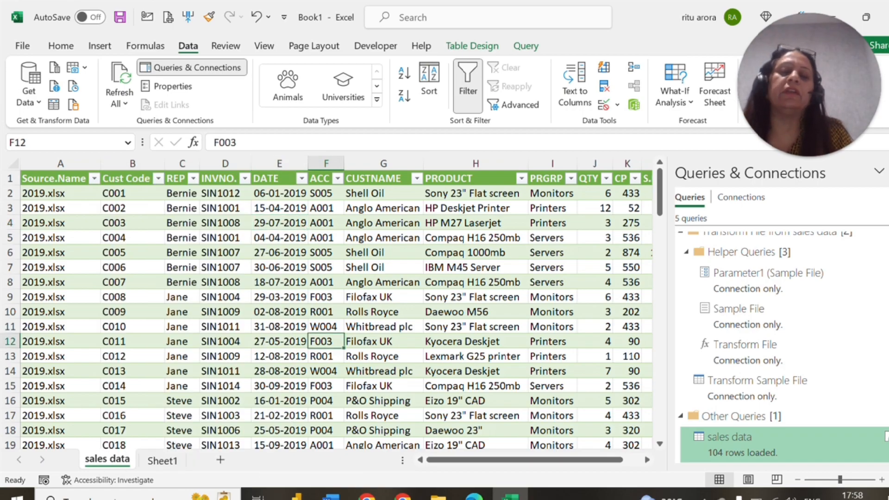
pyautogui.click(54, 194)
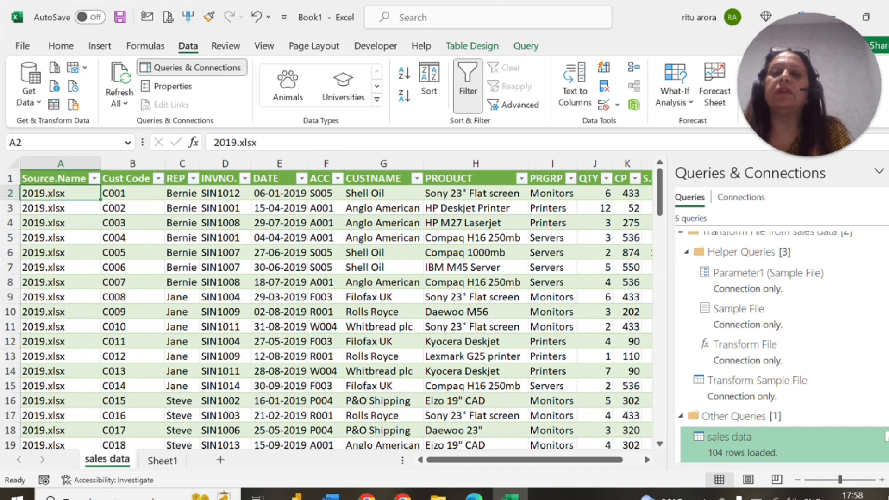
pyautogui.click(54, 179)
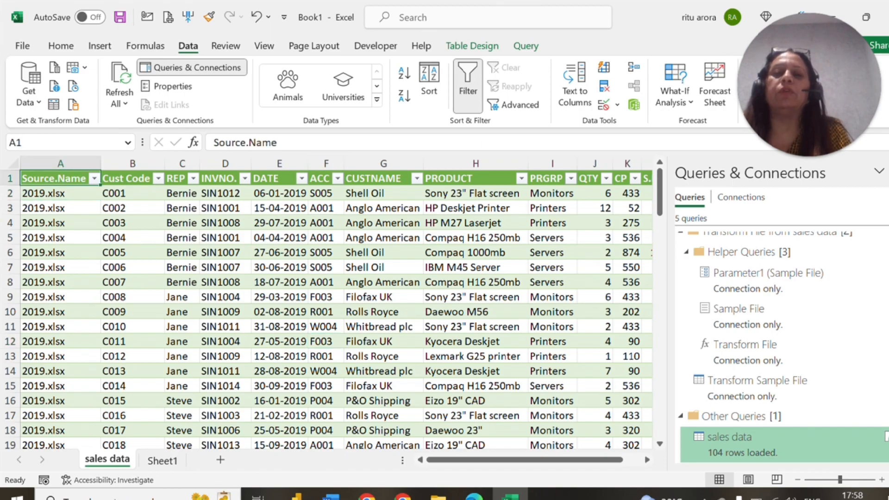
pyautogui.click(472, 46)
pyautogui.click(524, 47)
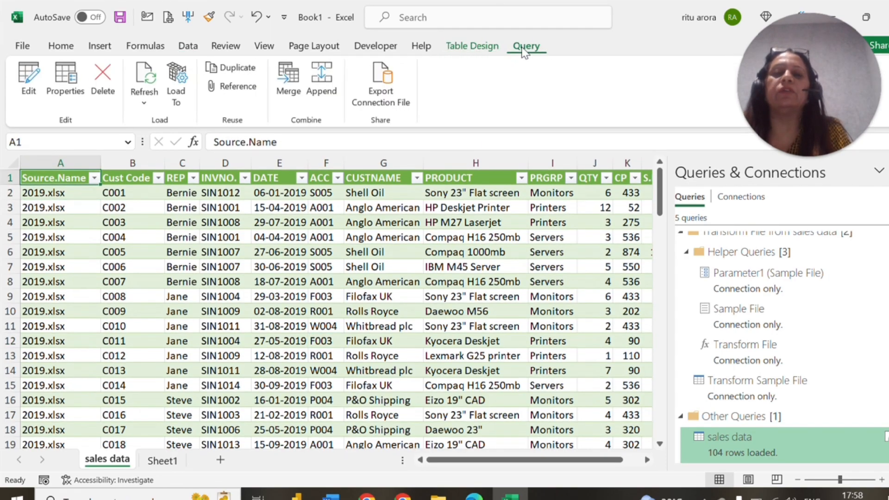
pyautogui.click(475, 46)
pyautogui.click(279, 282)
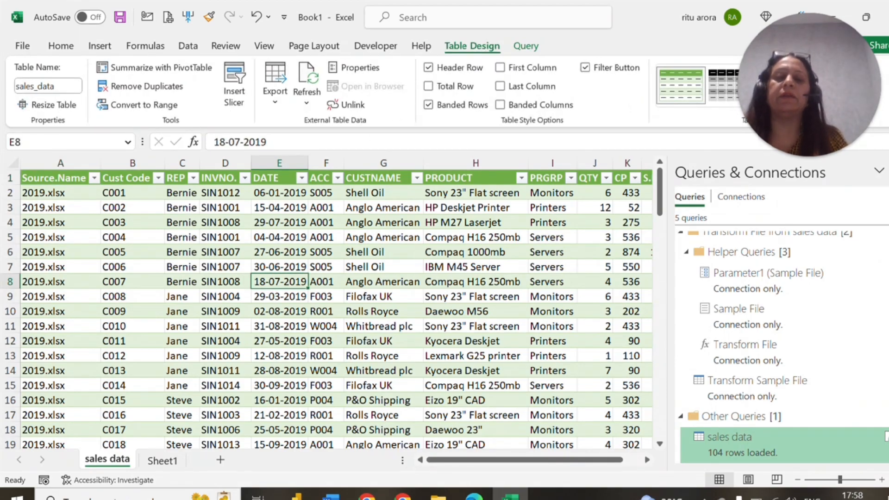
# Step: Look up the table commands available for the first data cell of the Source.Name column
pyautogui.click(60, 193)
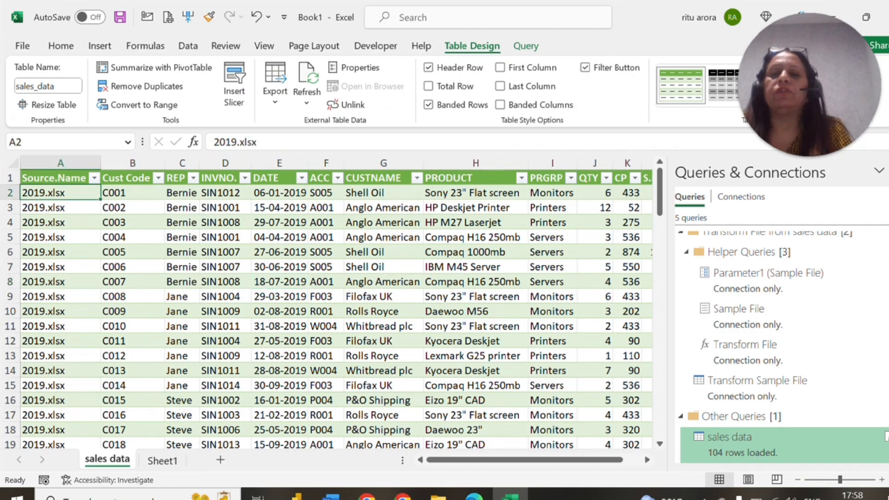
pyautogui.rightClick(60, 193)
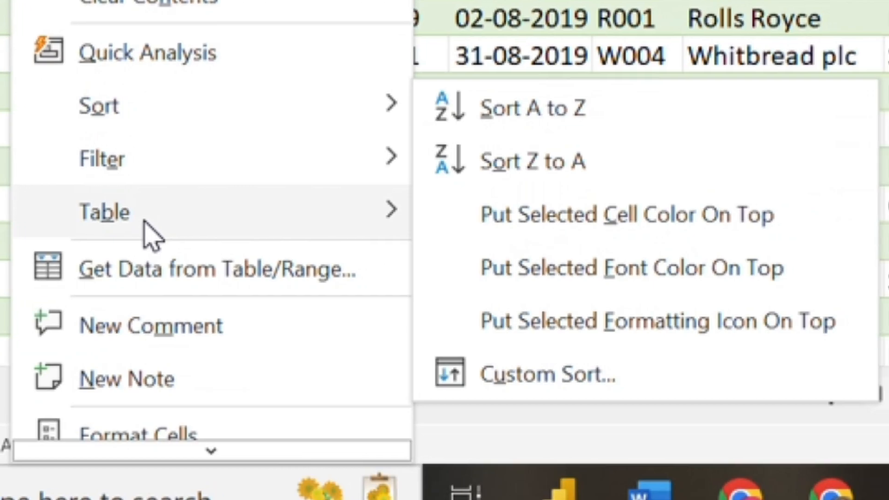
pyautogui.moveTo(259, 213)
pyautogui.click(368, 123)
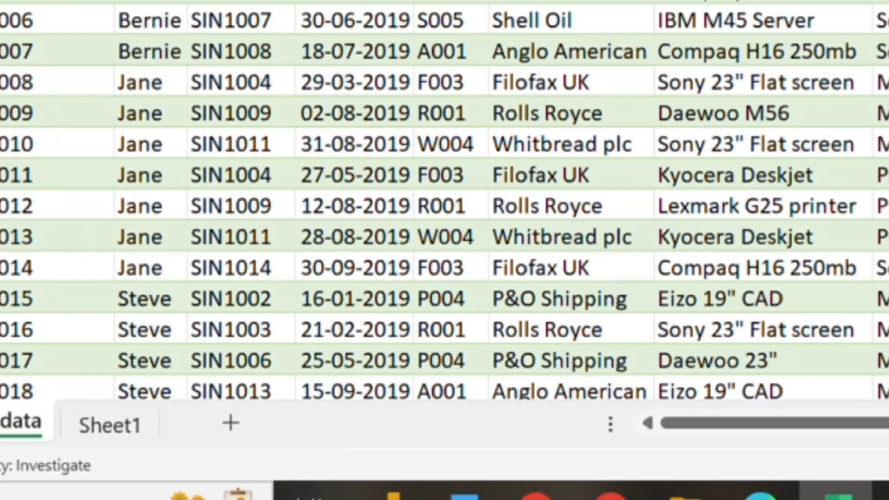